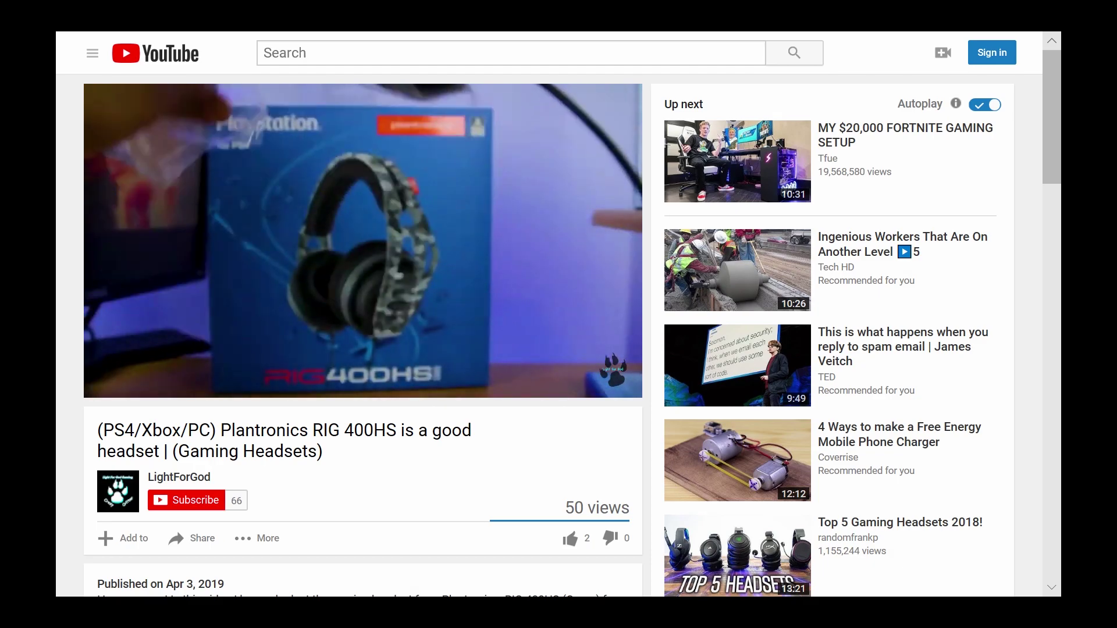
Exit the full-screen headset video and show the open tab previews, including the muted Plantronics tab
key("F11")
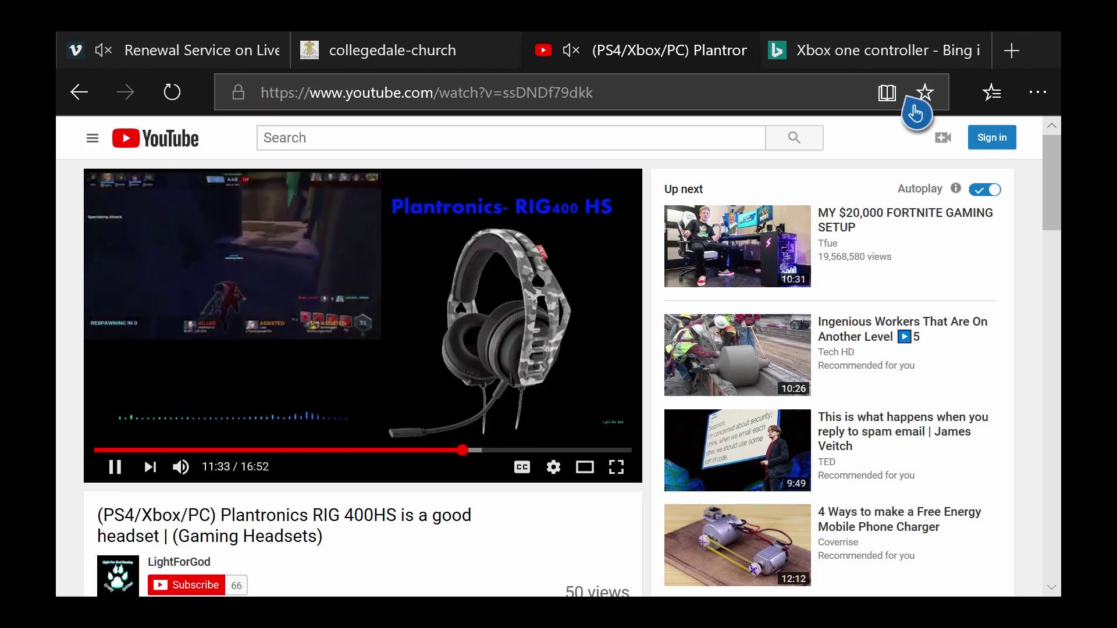
left_click(616, 105)
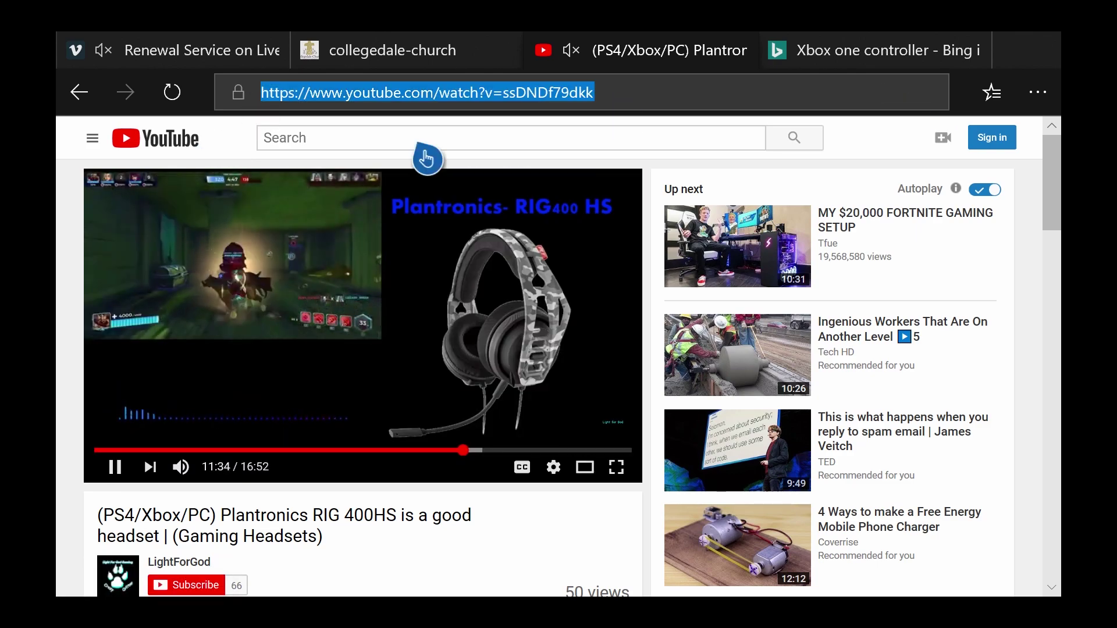
mouse_move(641, 50)
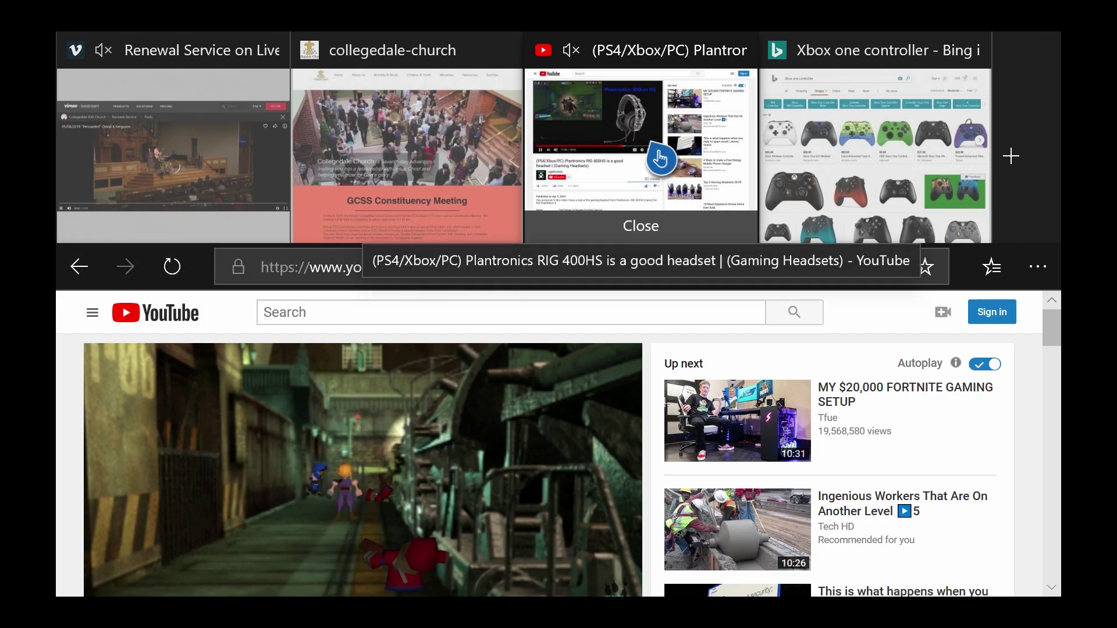
left_click_drag(661, 159, 498, 158)
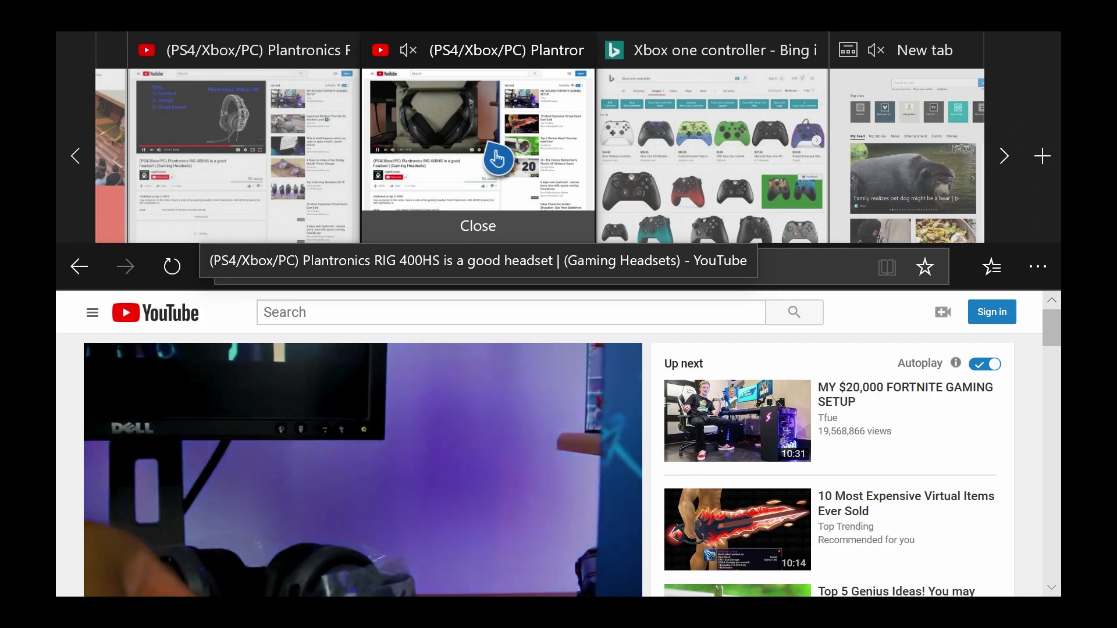
scroll(886, 158, "down", 2)
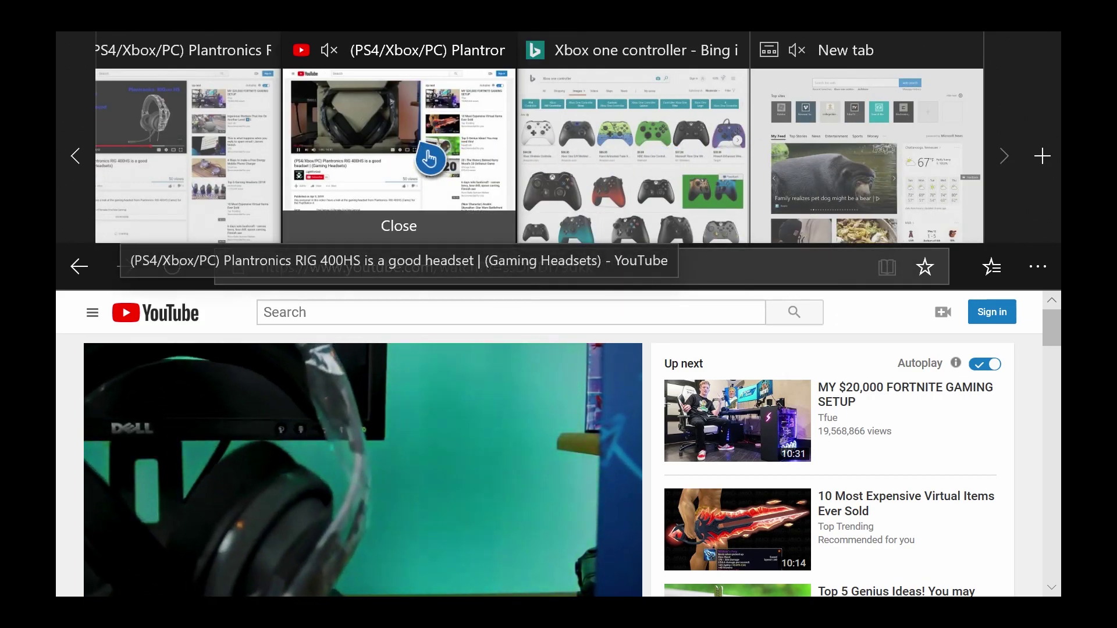
scroll(263, 156, "up", 2)
scroll(264, 157, "up", 6)
scroll(264, 158, "up", 5)
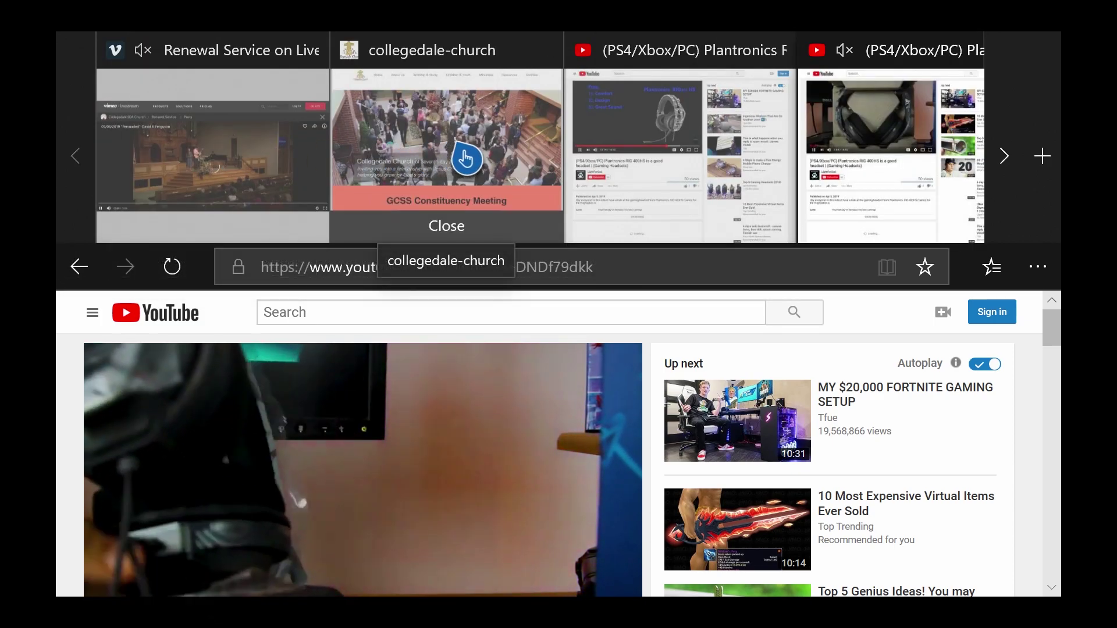
scroll(814, 157, "down", 2)
scroll(861, 158, "down", 6)
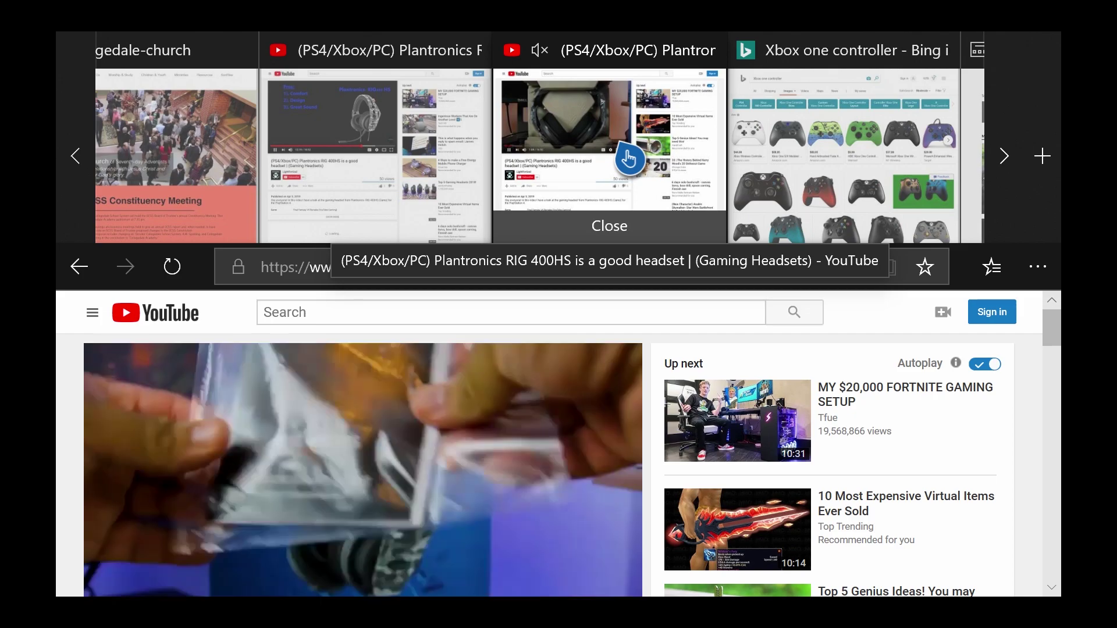
scroll(629, 158, "down", 2)
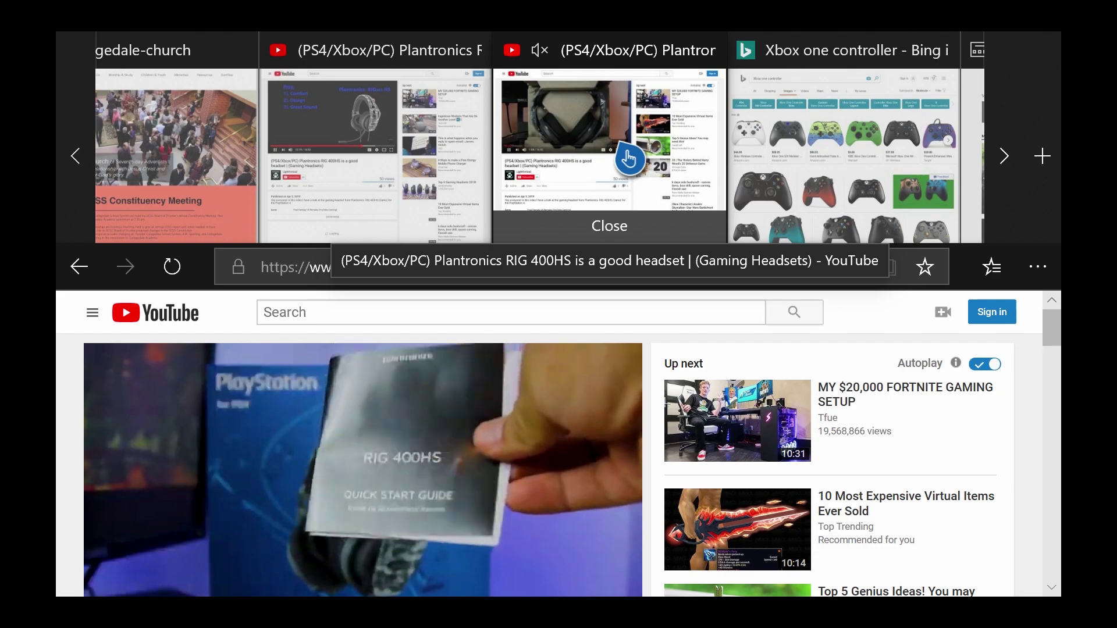
Choose Unmute tab on the muted Plantronics RIG 400HS video tab's context menu
right_click(629, 158)
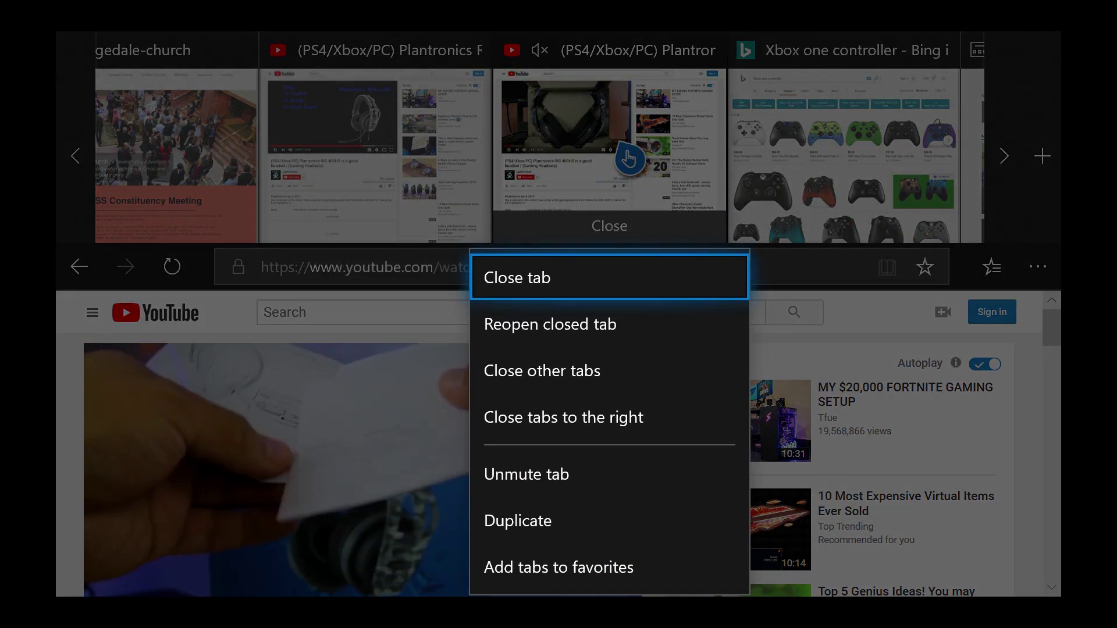
key("Down")
key("Up")
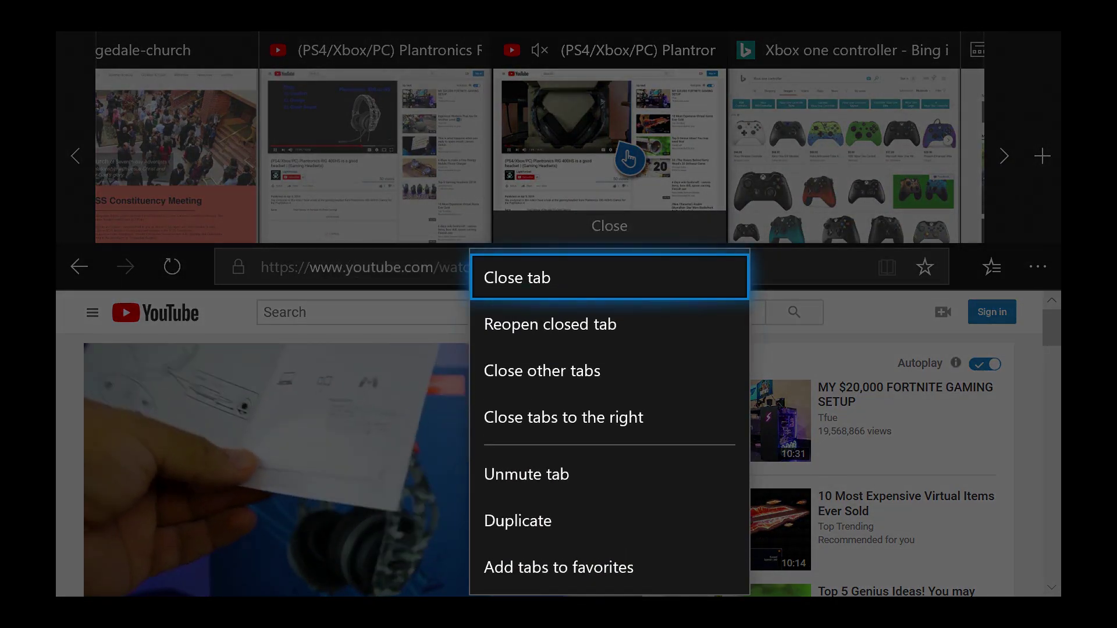
key("Down")
key("Down")
key("Down")
key("Down")
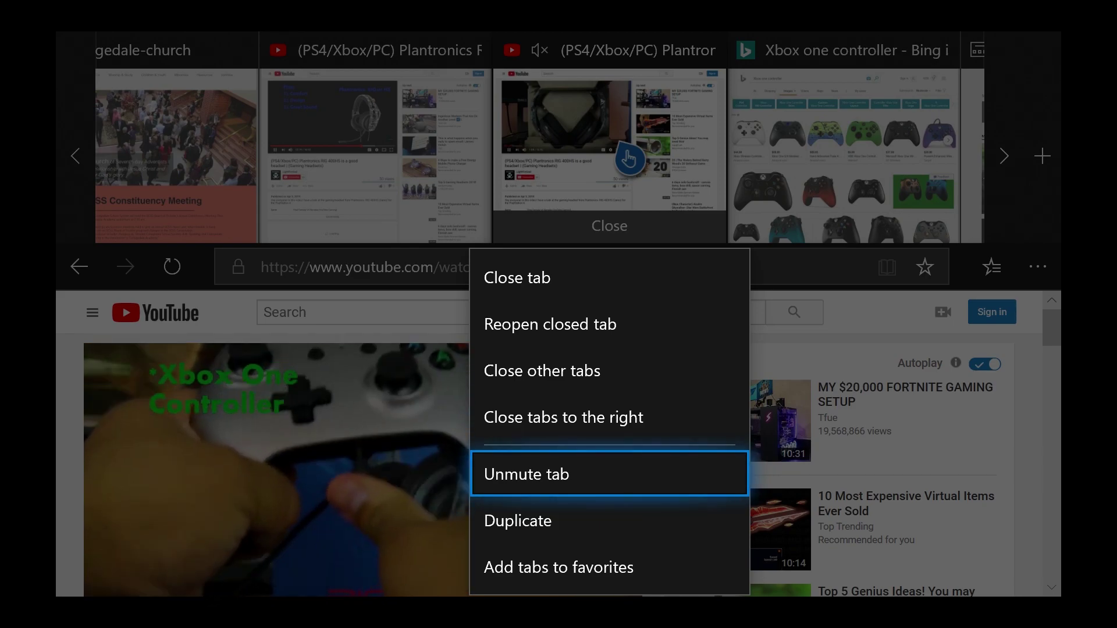
key("Return")
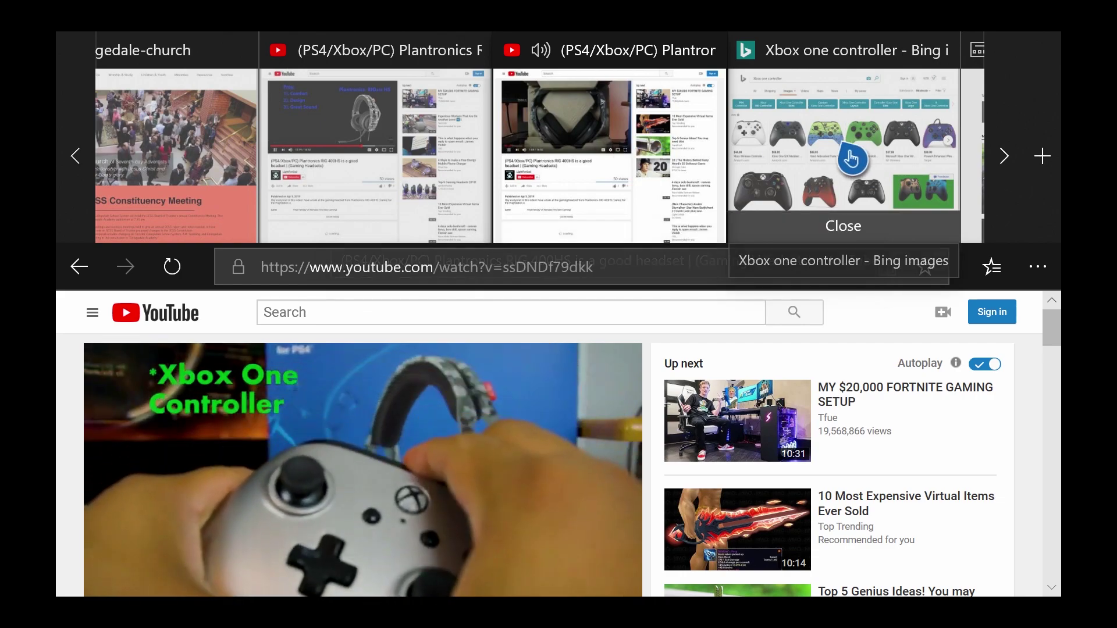
scroll(847, 158, "down", 2)
Unmute the New tab, then mute it again, leaving it muted
right_click(886, 159)
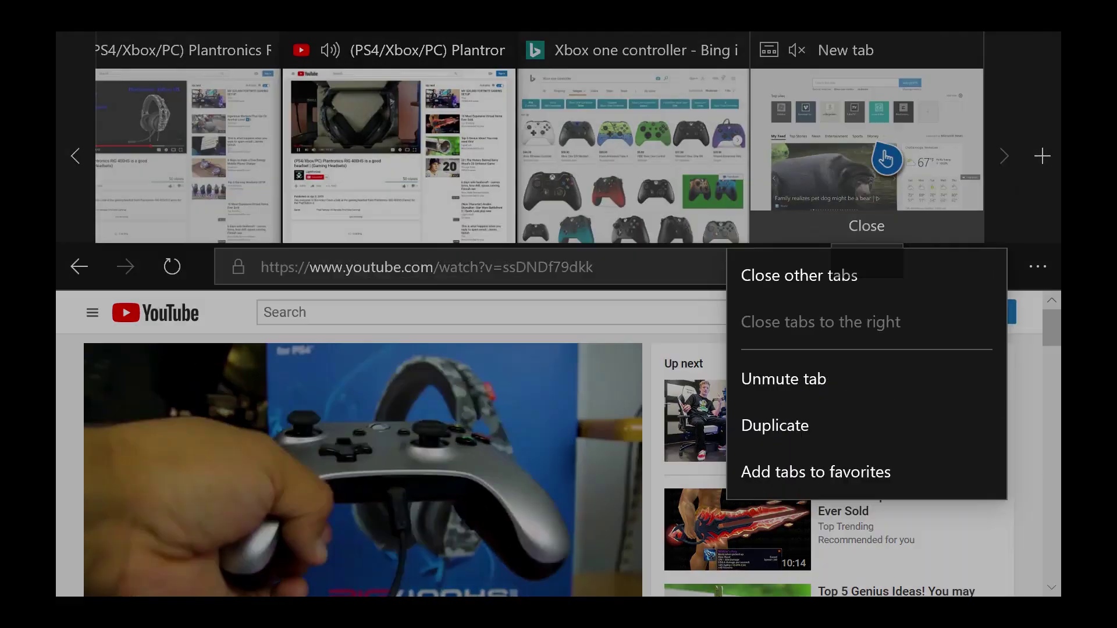
key("Down")
key("Down")
key("Down")
key("Return")
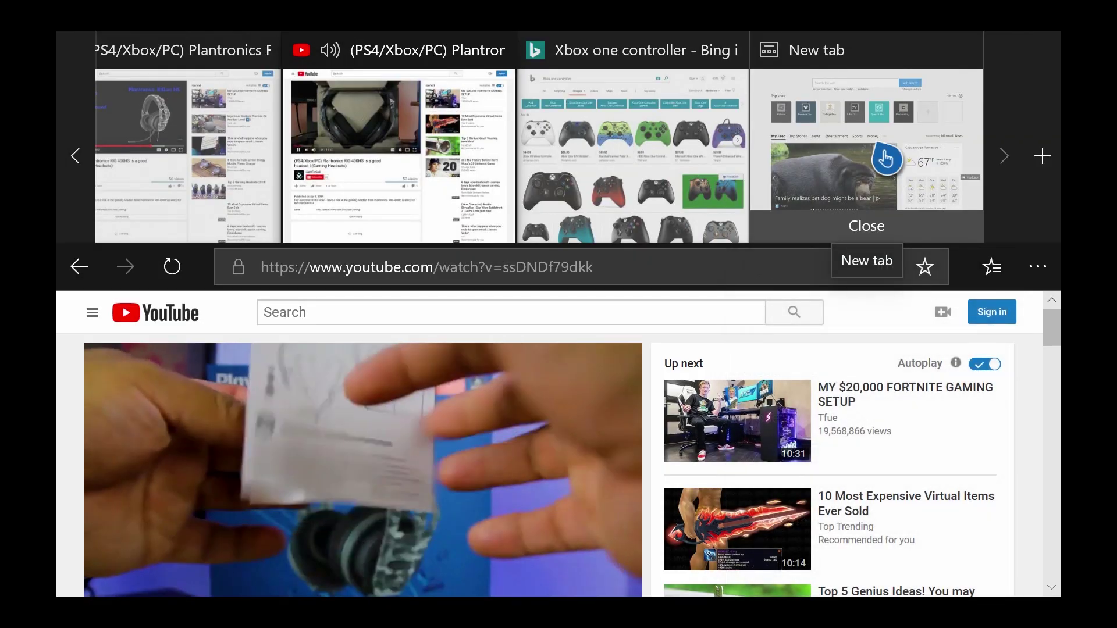
right_click(886, 158)
key("Down")
key("Down")
Turn on sound for the Renewal Service on Livestream tab via its context menu
key("Down")
key("Return")
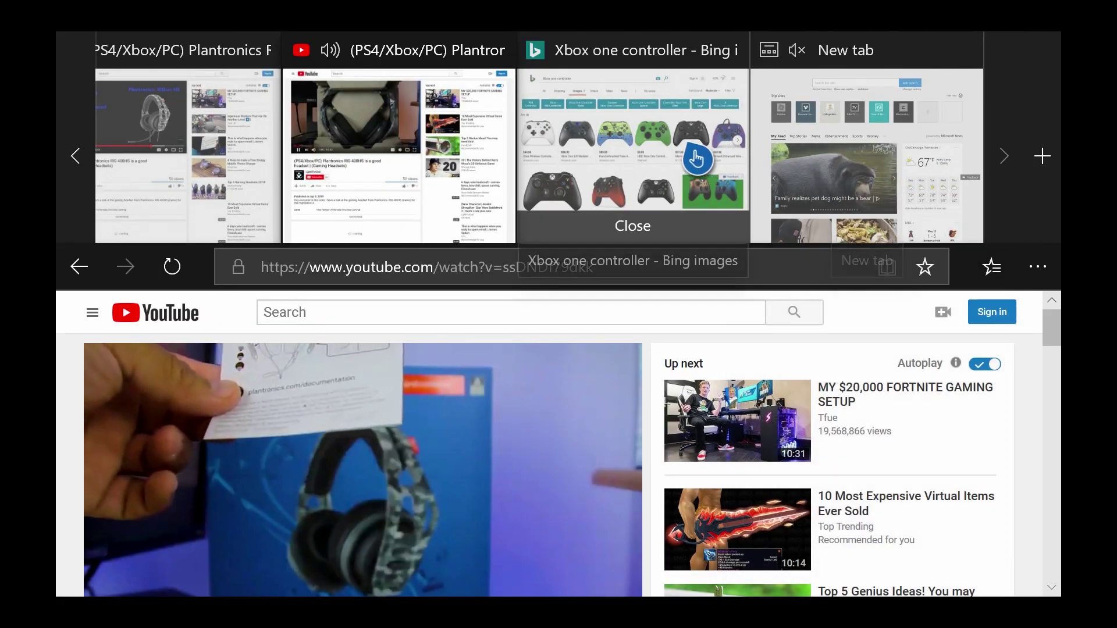
scroll(262, 133, "up", 2)
scroll(230, 155, "up", 1)
right_click(231, 158)
key("Down")
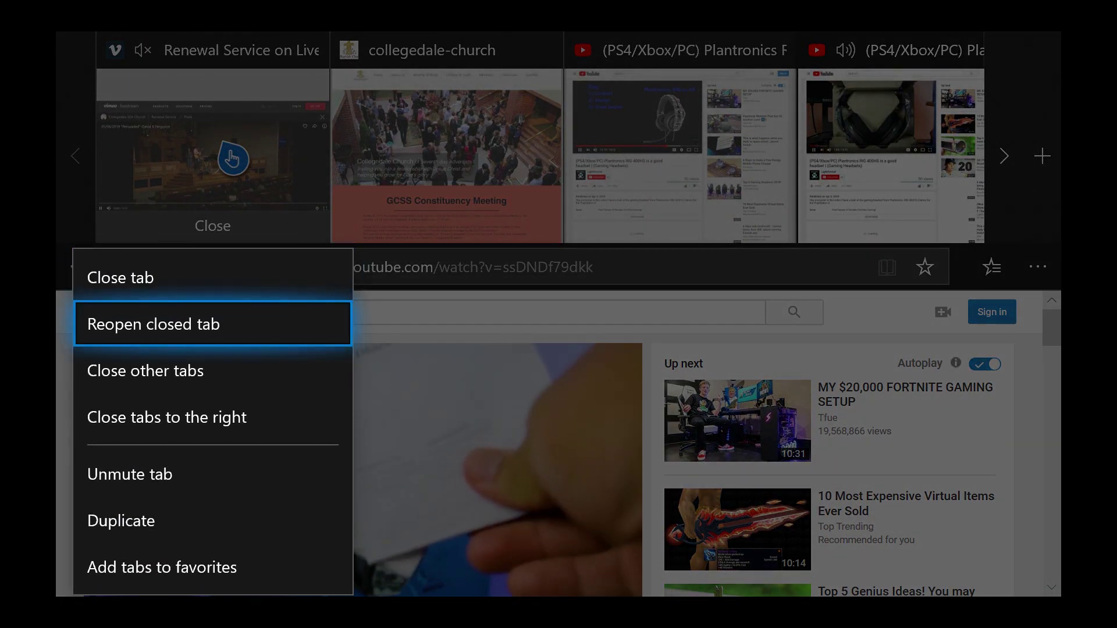
key("Down")
key("Down")
key("Up")
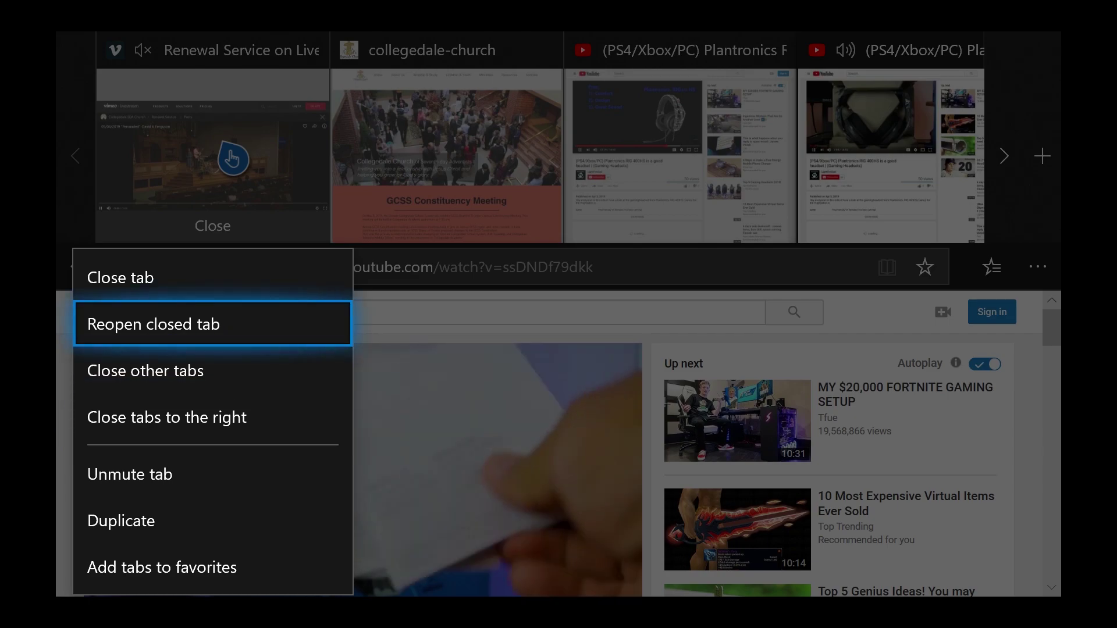
key("Escape")
right_click(232, 157)
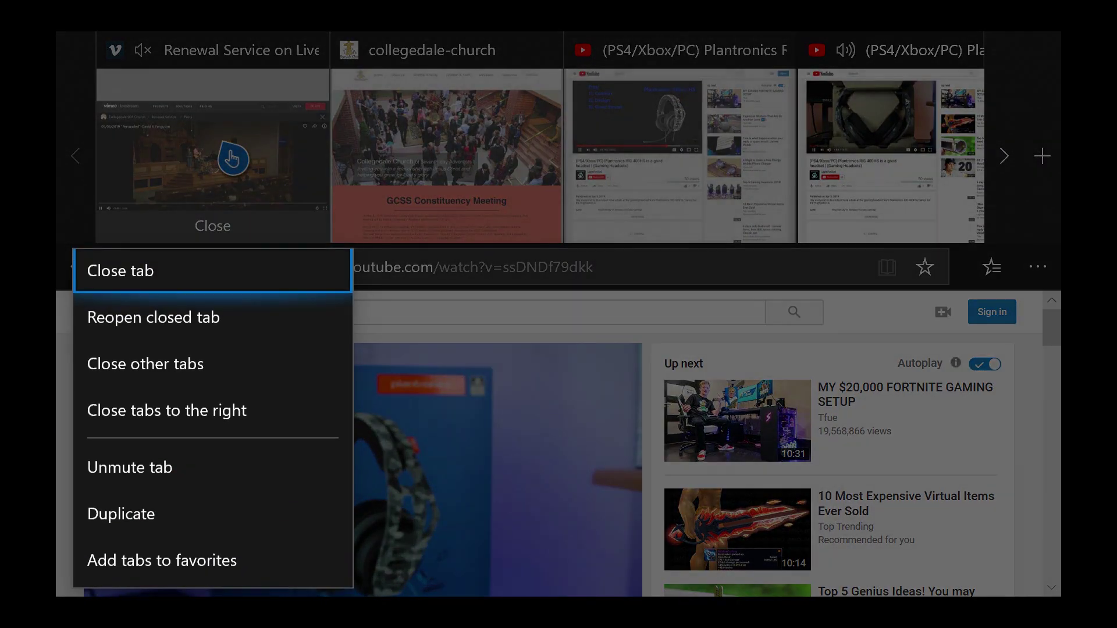
key("Down")
key("Down")
key("Down")
key("Return")
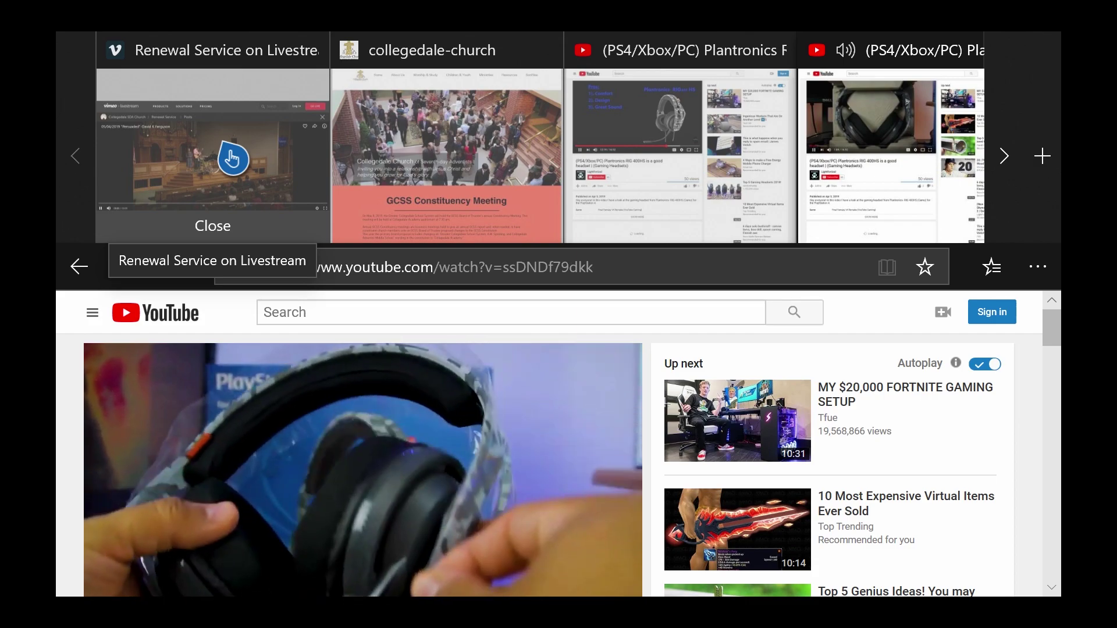
right_click(231, 158)
key("Down")
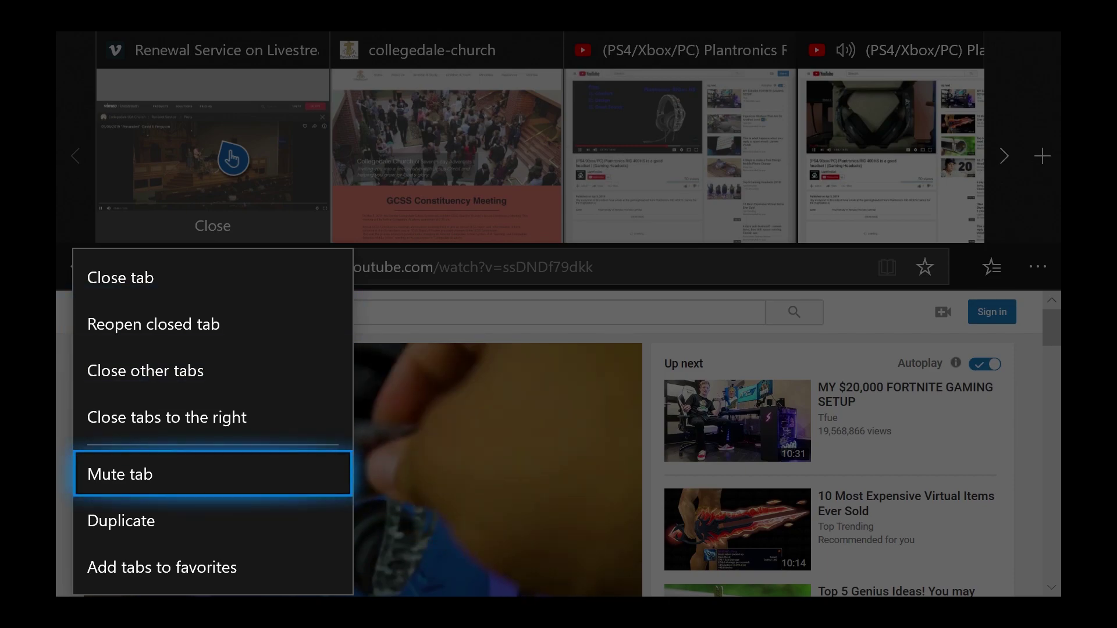
key("Return")
right_click(232, 157)
key("Down")
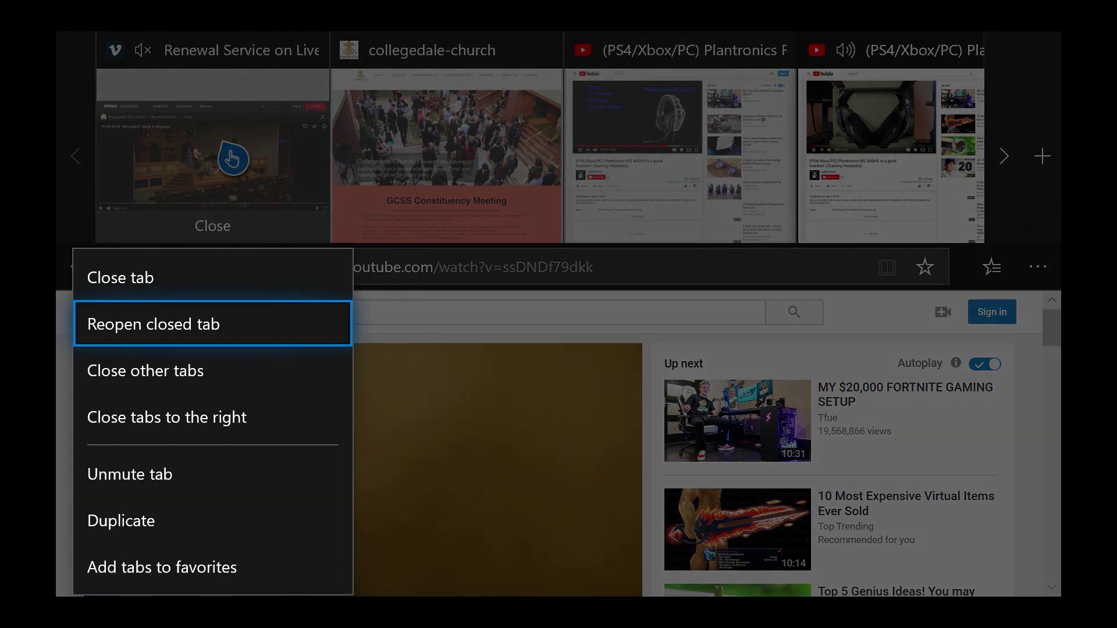
key("Return")
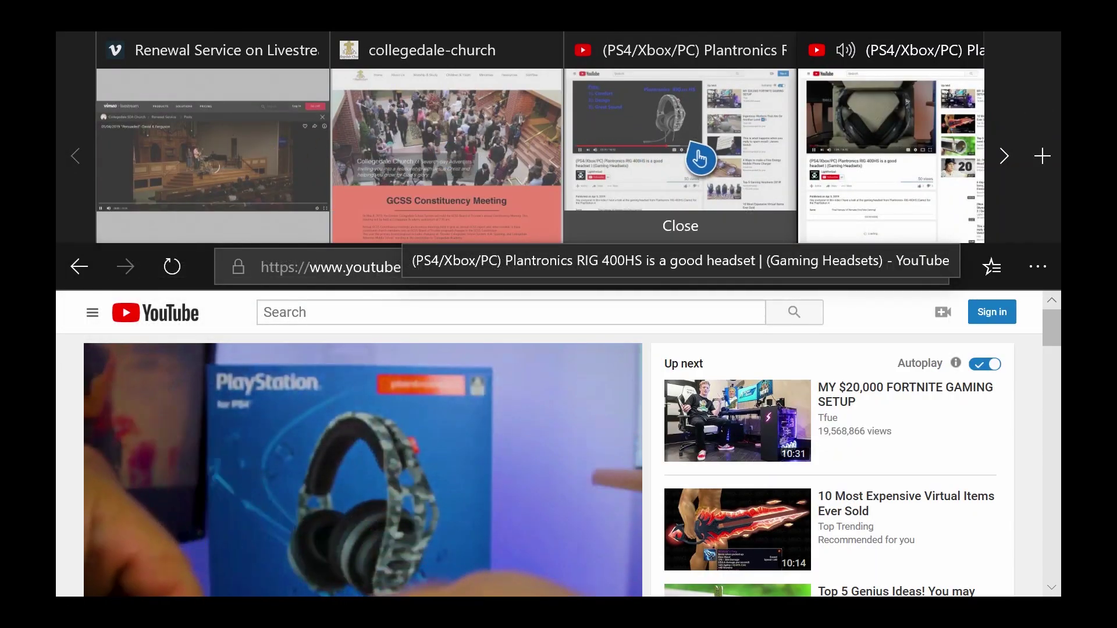